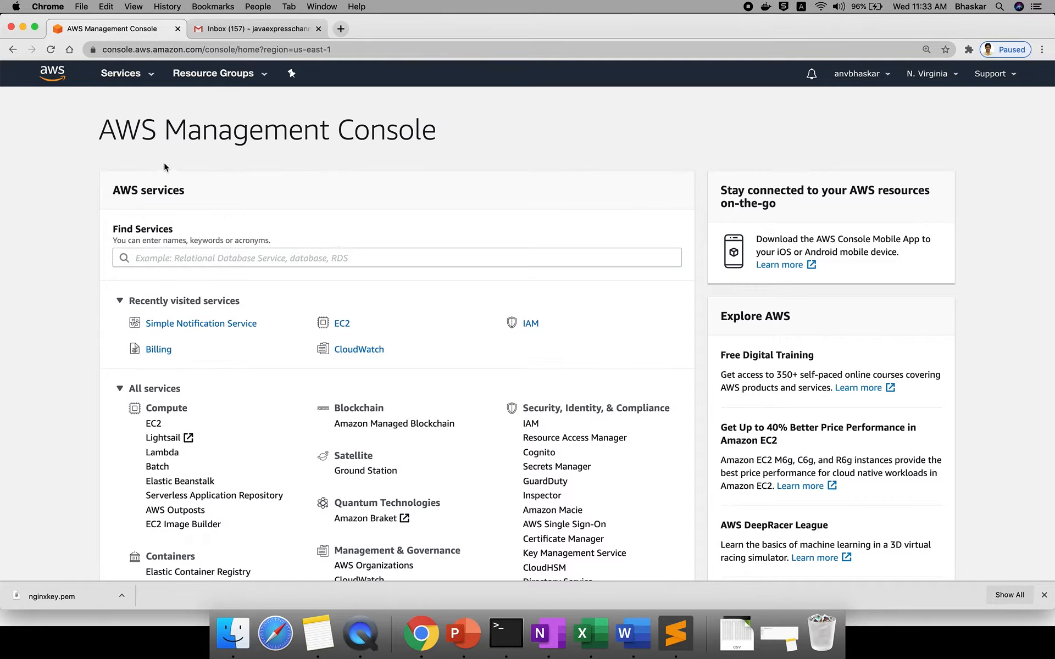
- Open the Services menu to list all AWS services
{"action": "left_click", "coordinate": [145, 78]}
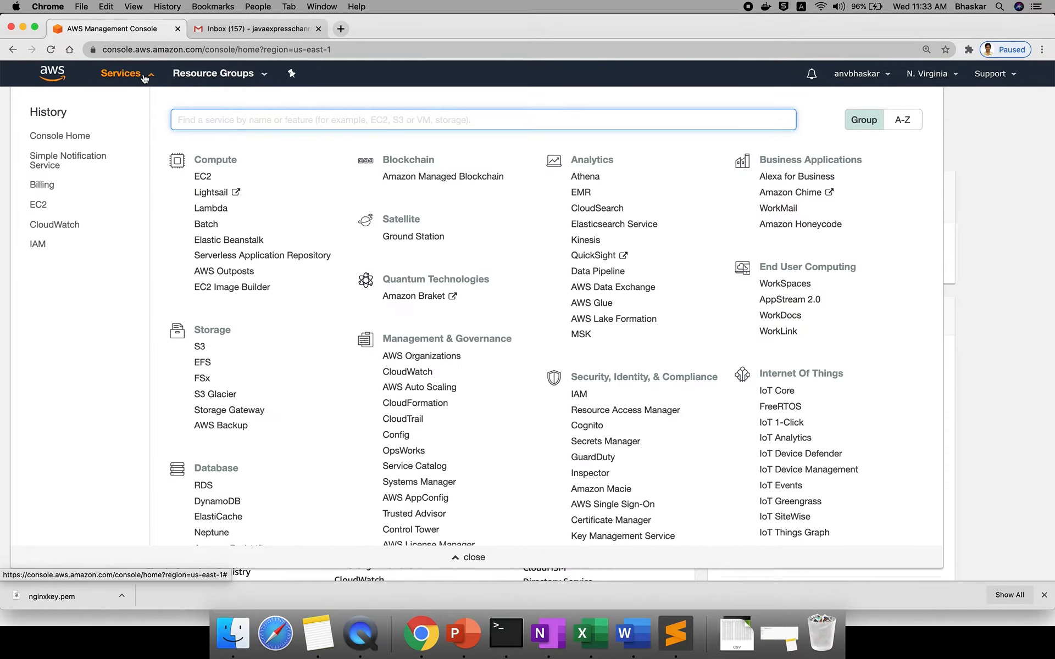
- Open Simple Notification Service from the Application Integration group
{"action": "scroll", "coordinate": [332, 409], "scroll_direction": "down", "scroll_amount": 3}
{"action": "scroll", "coordinate": [332, 408], "scroll_direction": "down", "scroll_amount": 10}
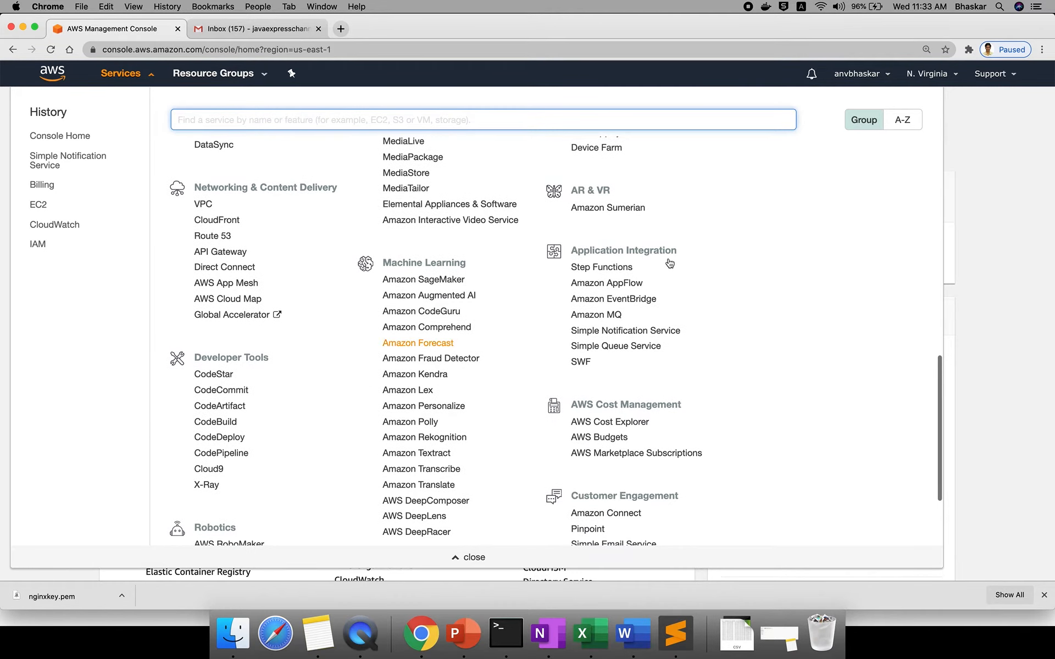
{"action": "triple_click", "coordinate": [637, 250]}
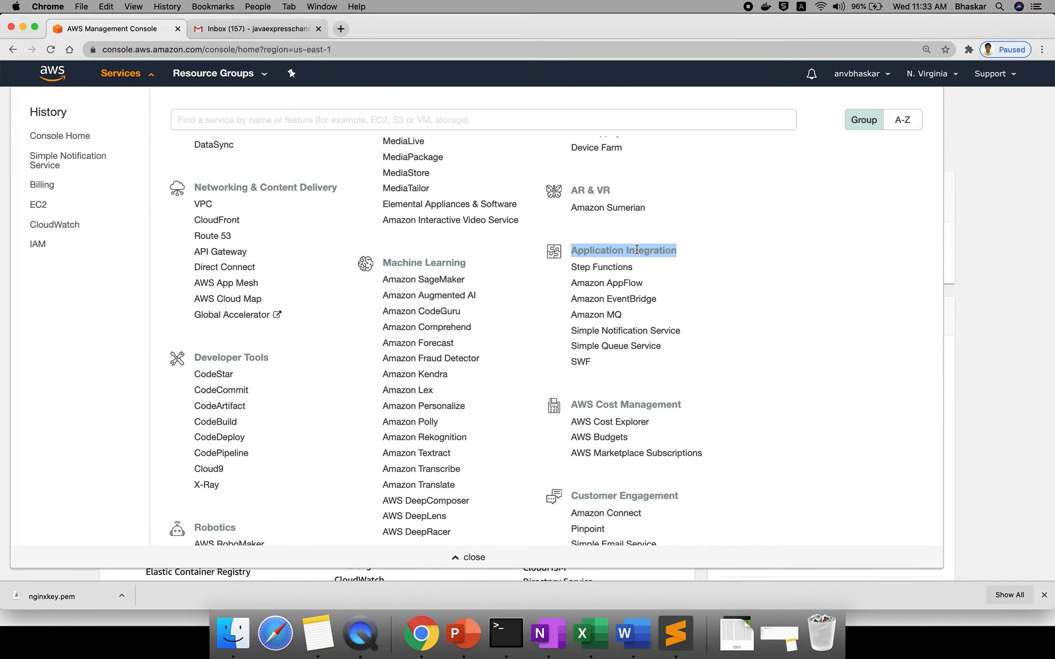
{"action": "left_click", "coordinate": [593, 336]}
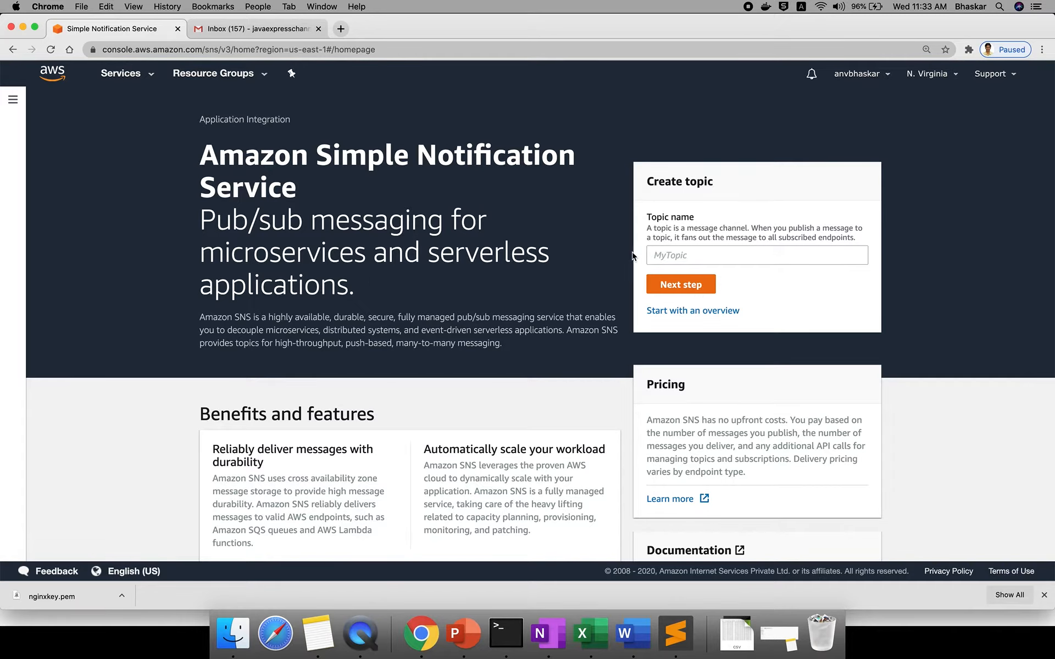
- Enter 'AWsBillingTopic' as the new topic name and continue to the full creation form
{"action": "left_click", "coordinate": [672, 253]}
{"action": "type", "text": "aws"}
{"action": "key", "text": "BackSpace"}
{"action": "key", "text": "BackSpace"}
{"action": "key", "text": "BackSpace"}
{"action": "type", "text": "AWs"}
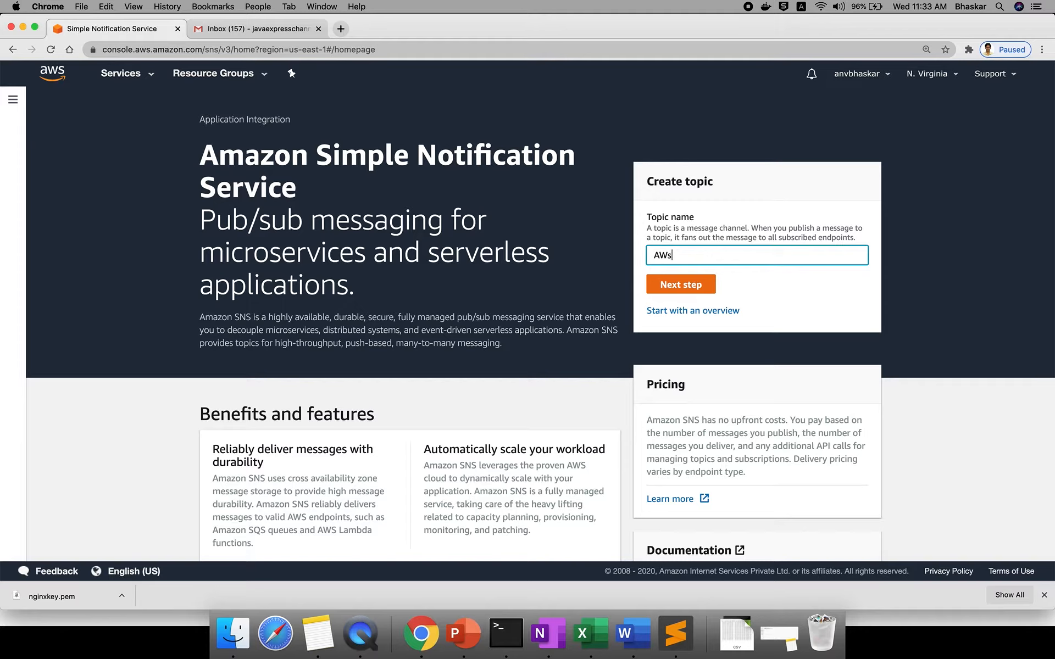
{"action": "type", "text": "BillingTopic"}
{"action": "left_click", "coordinate": [674, 283]}
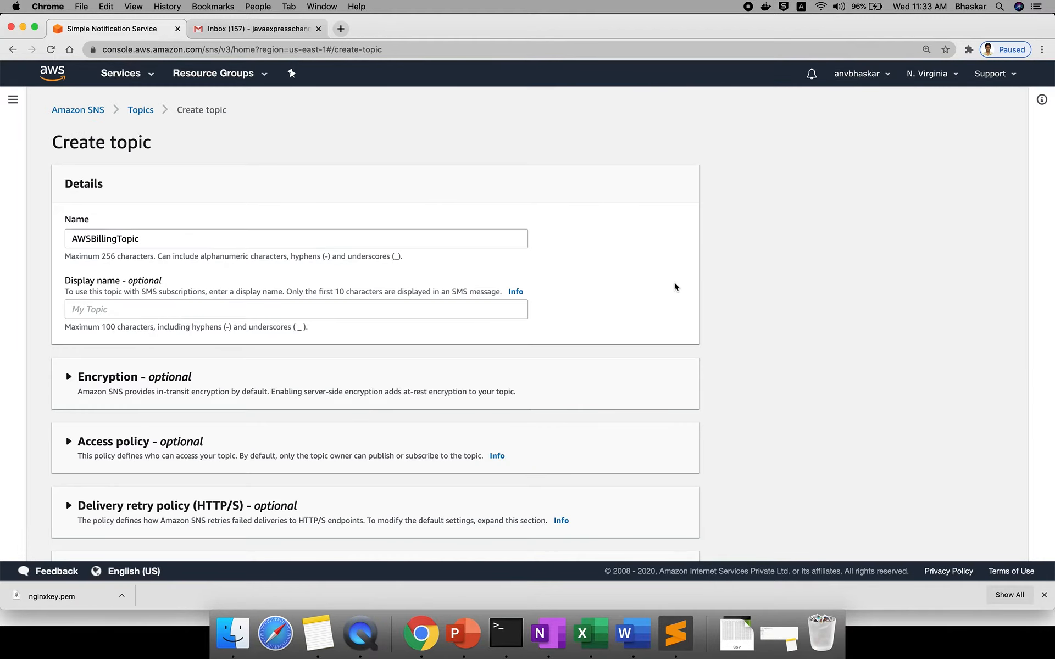
- Copy the topic name into Display name and insert 'Alarm' in both, giving AWSBillingAlarmTopic
{"action": "left_click", "coordinate": [124, 310]}
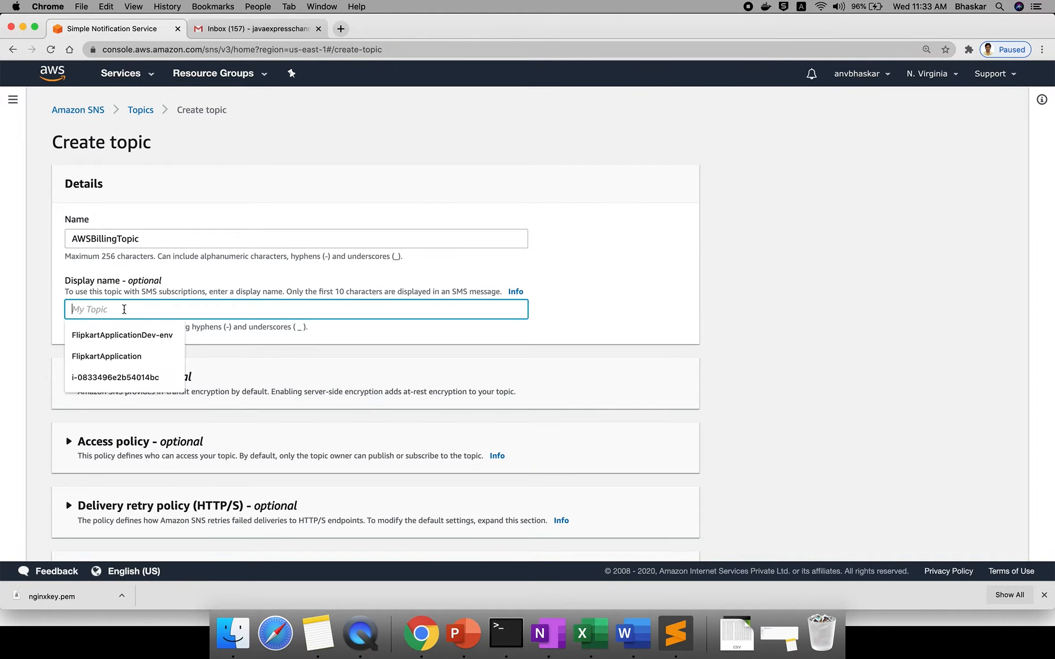
{"action": "key", "text": "shift+Tab"}
{"action": "key", "text": "ctrl+c"}
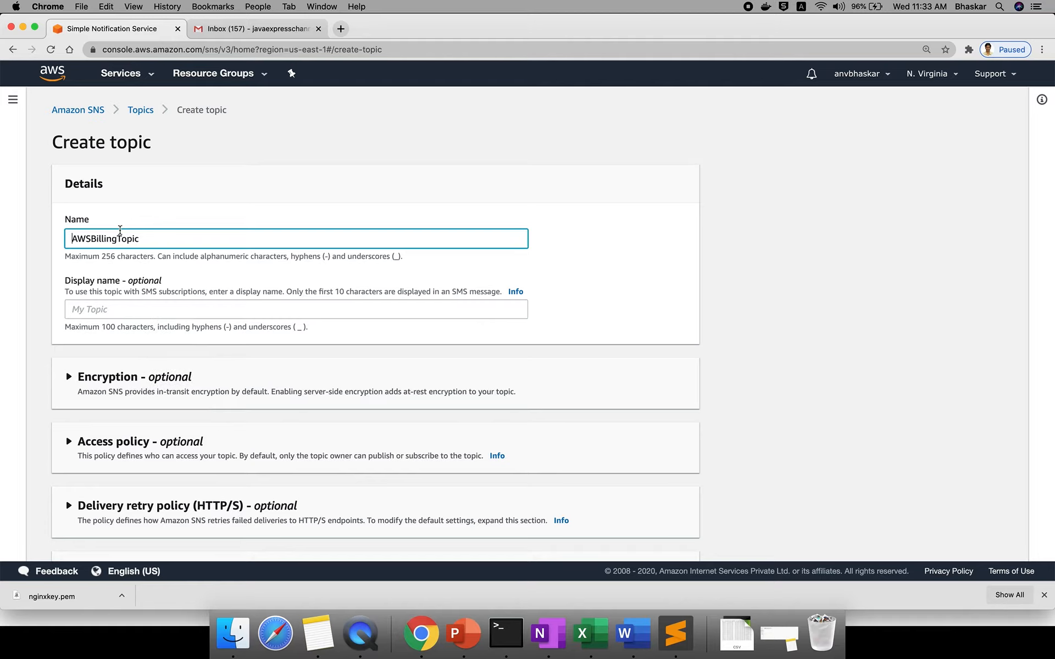
{"action": "left_click", "coordinate": [116, 304]}
{"action": "key", "text": "ctrl+v"}
{"action": "key", "text": "Left"}
{"action": "key", "text": "Left"}
{"action": "key", "text": "Left"}
{"action": "key", "text": "Left"}
{"action": "key", "text": "Left"}
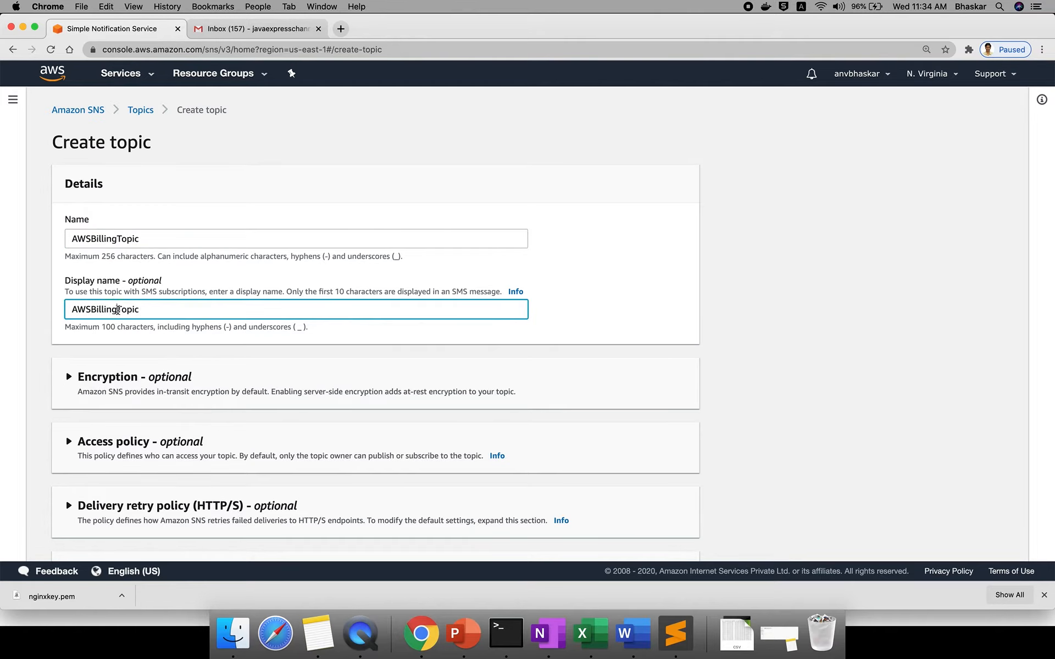
{"action": "type", "text": "Alarm"}
{"action": "left_click", "coordinate": [117, 239]}
{"action": "type", "text": "Alarm"}
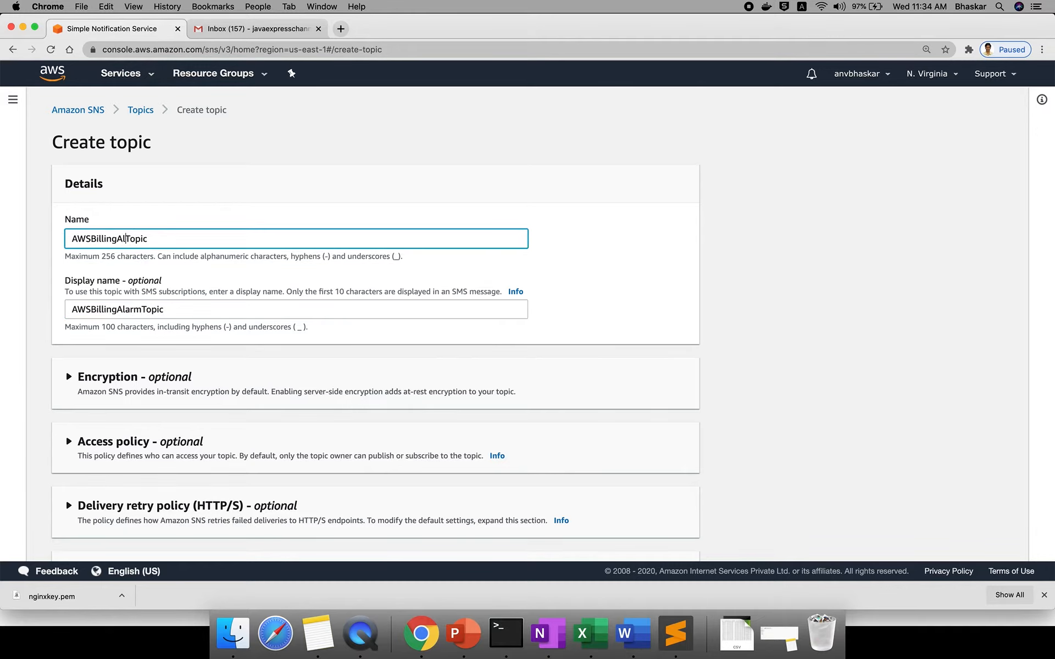
{"action": "scroll", "coordinate": [177, 365], "scroll_direction": "down", "scroll_amount": 5}
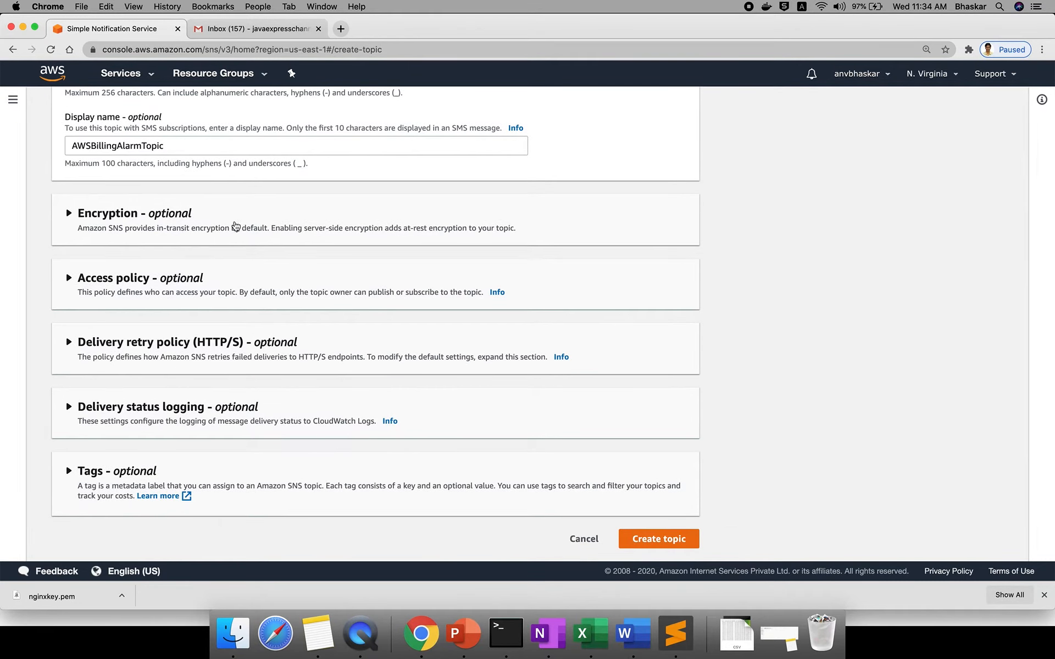
{"action": "scroll", "coordinate": [235, 415], "scroll_direction": "up", "scroll_amount": 5}
{"action": "scroll", "coordinate": [435, 401], "scroll_direction": "down", "scroll_amount": 5}
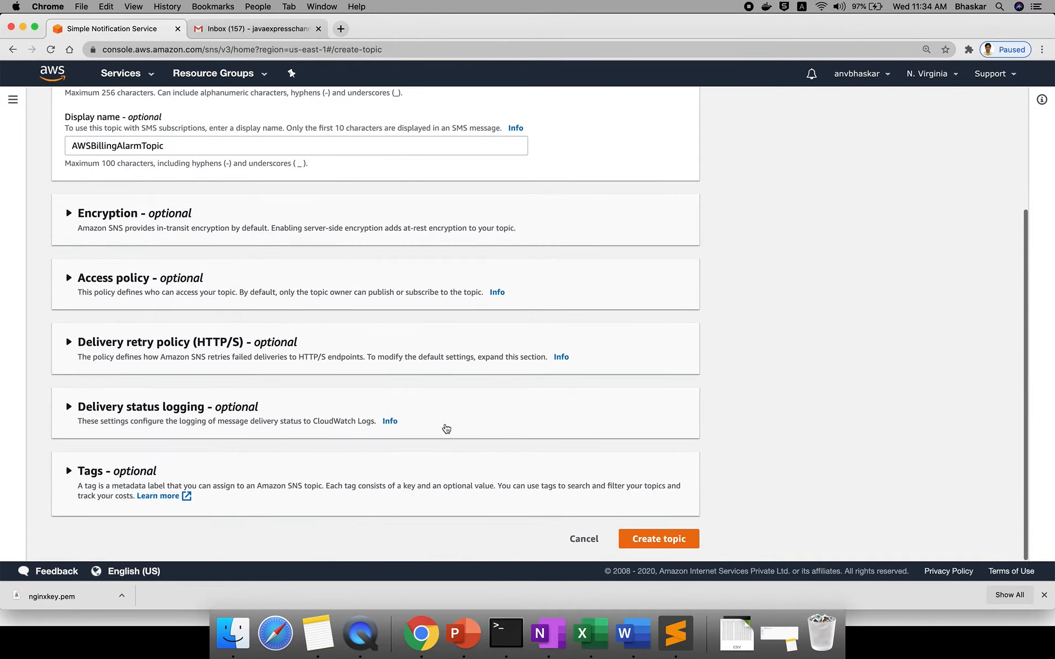
- Create AWSBillingAlarmTopic, review its ARN, and go to My Billing Dashboard
{"action": "left_click", "coordinate": [639, 543]}
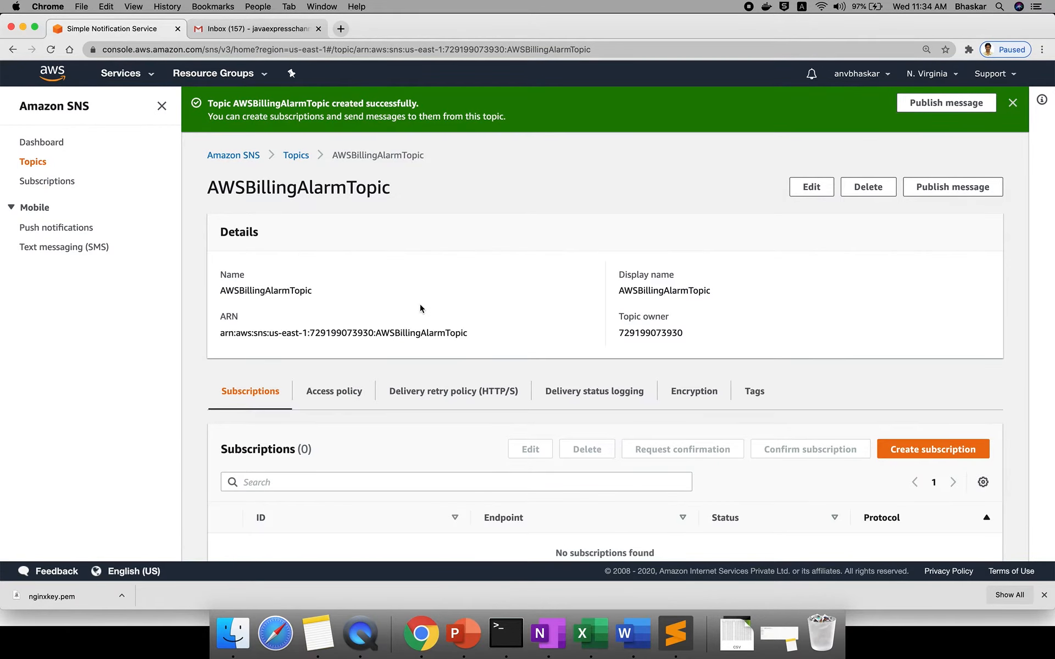
{"action": "triple_click", "coordinate": [372, 333]}
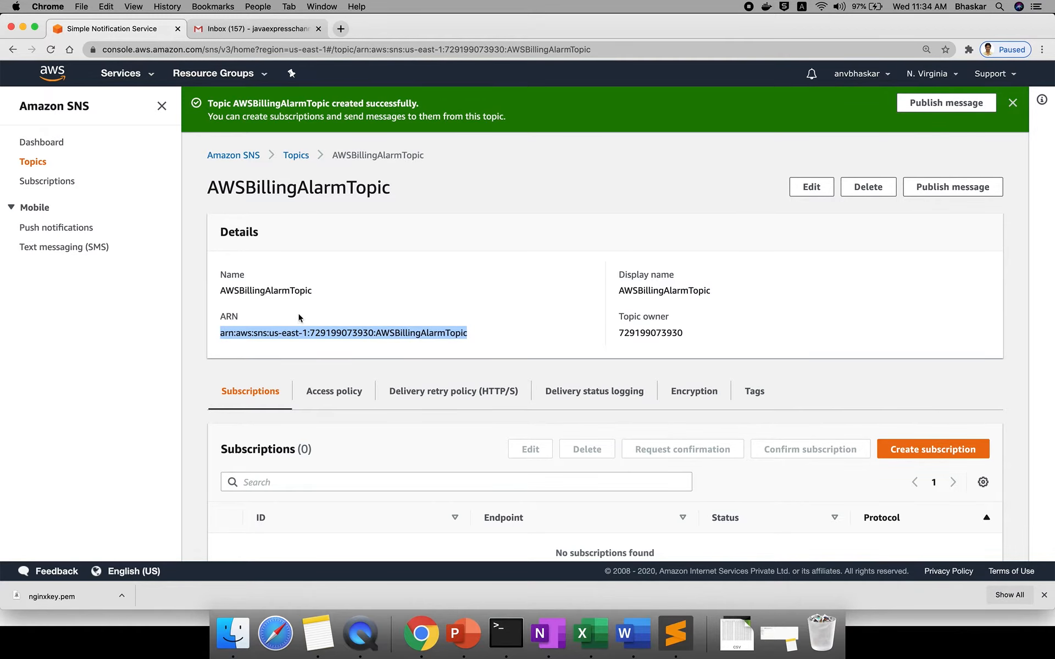
{"action": "scroll", "coordinate": [553, 327], "scroll_direction": "down", "scroll_amount": 2}
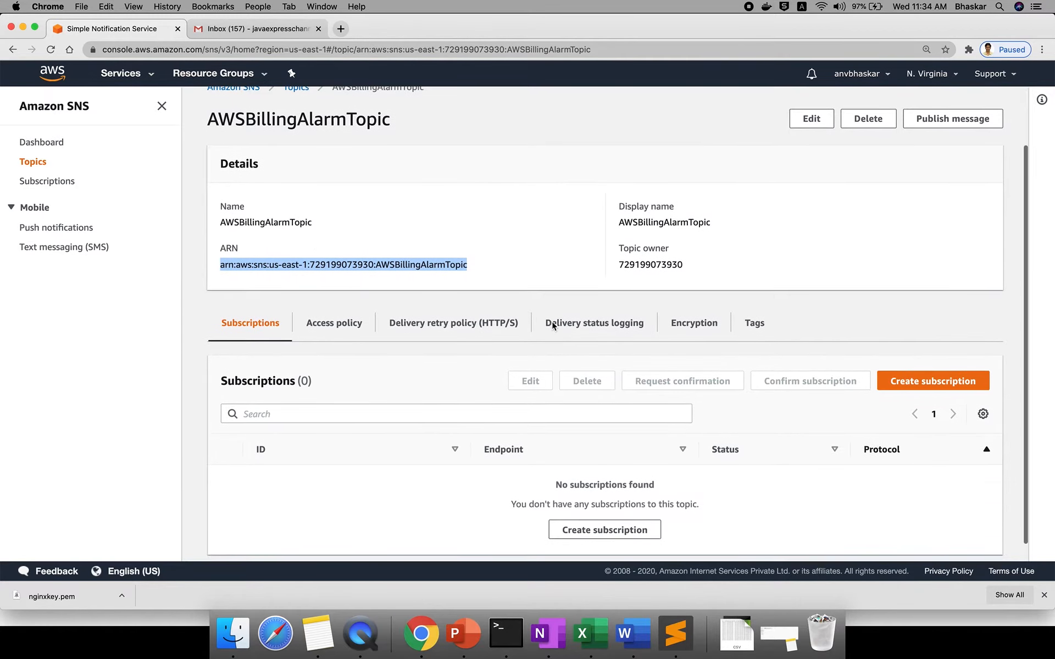
{"action": "double_click", "coordinate": [294, 121]}
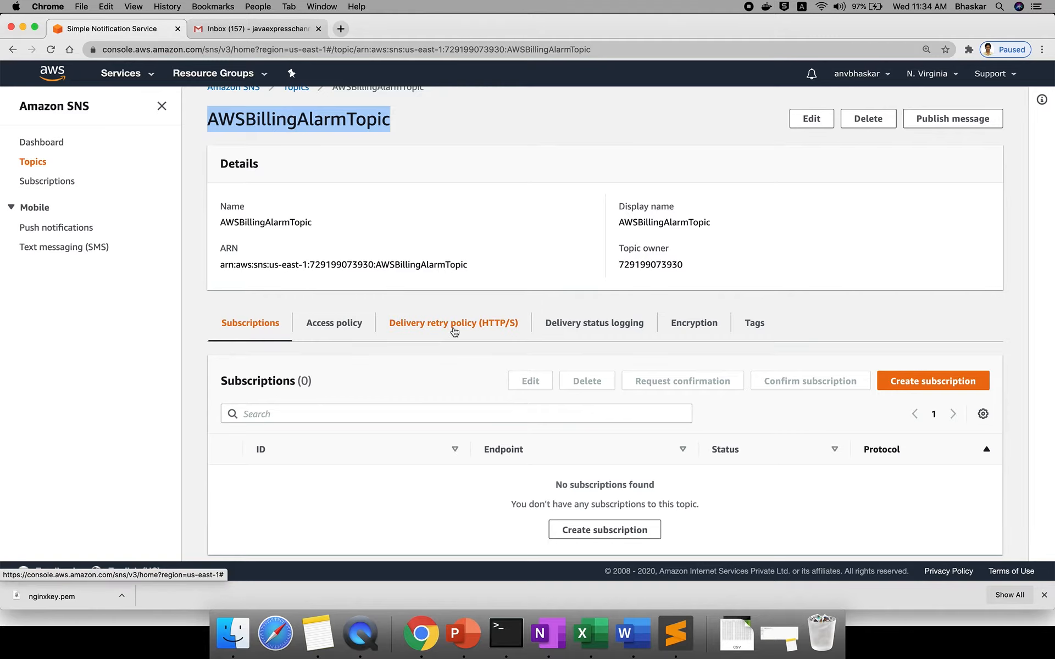
{"action": "left_click", "coordinate": [869, 76]}
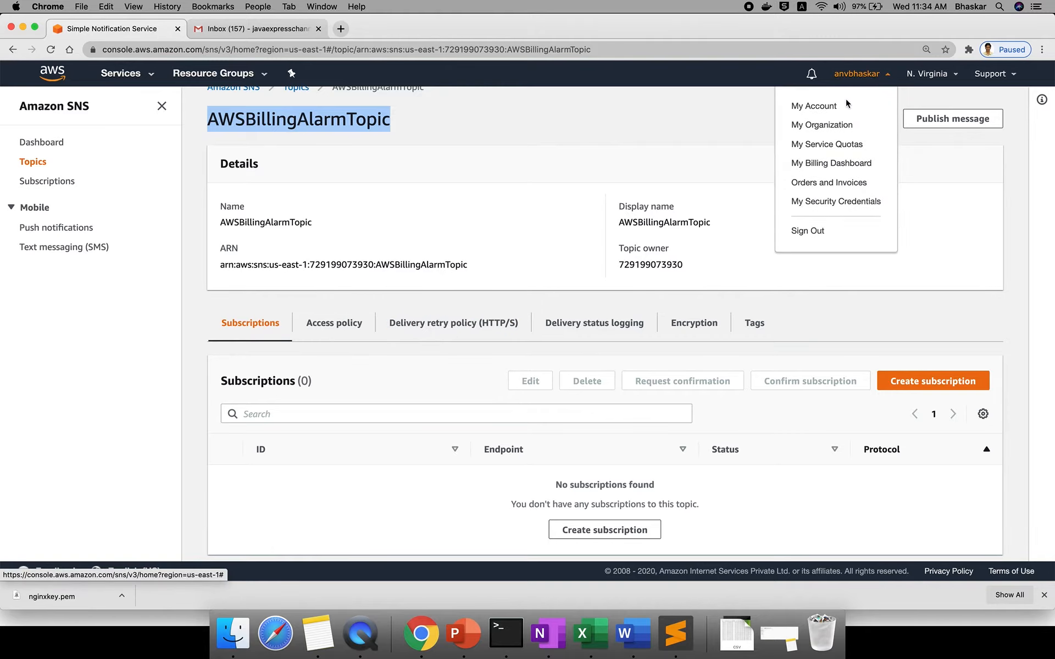
{"action": "left_click", "coordinate": [827, 163]}
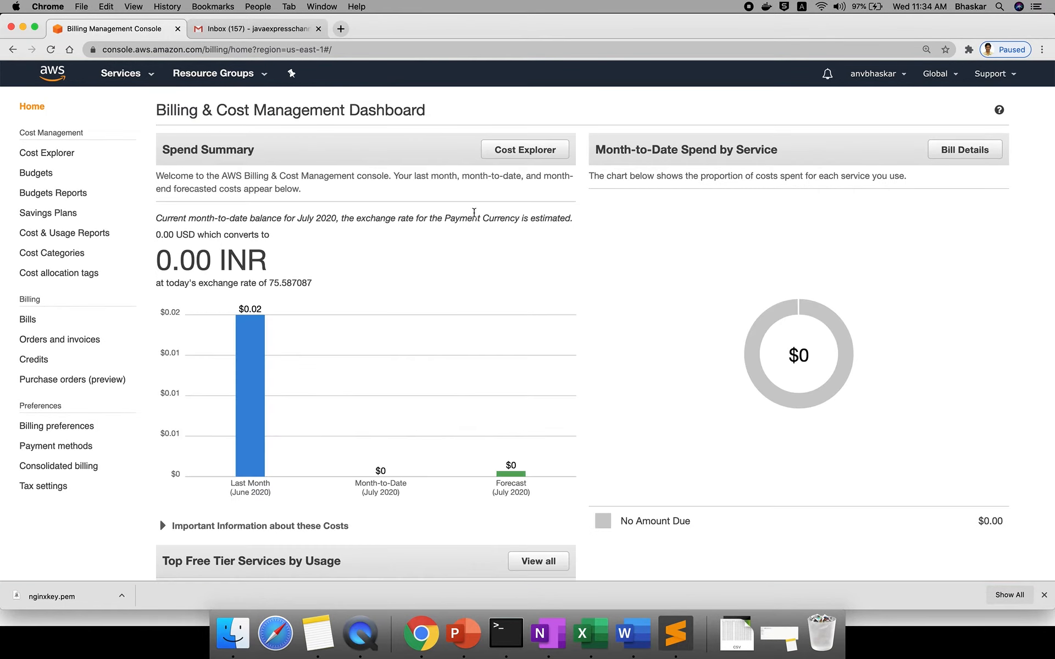
- Check the 0.00 month-to-date balance, then return to the AWSBillingAlarmTopic page
{"action": "mouse_move", "coordinate": [505, 395]}
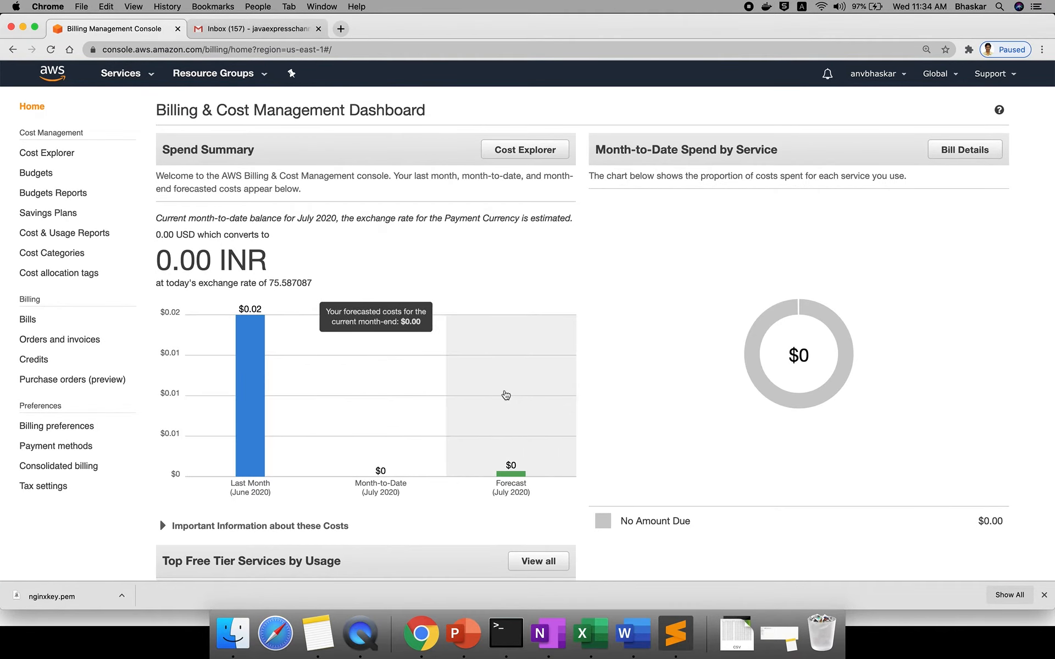
{"action": "scroll", "coordinate": [501, 340], "scroll_direction": "down", "scroll_amount": 5}
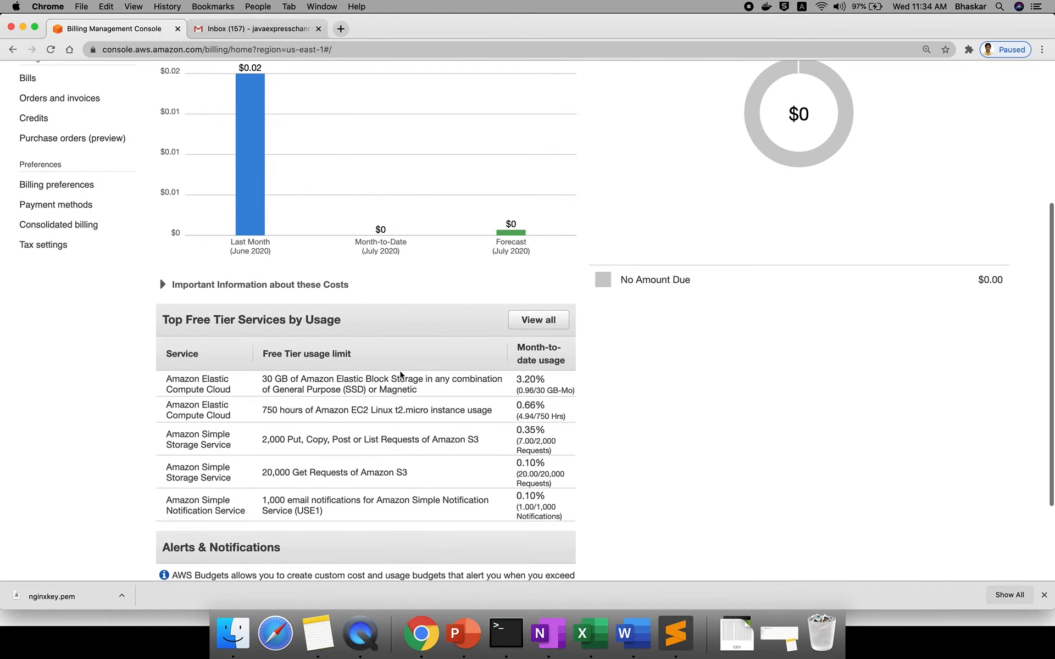
{"action": "scroll", "coordinate": [490, 391], "scroll_direction": "up", "scroll_amount": 5}
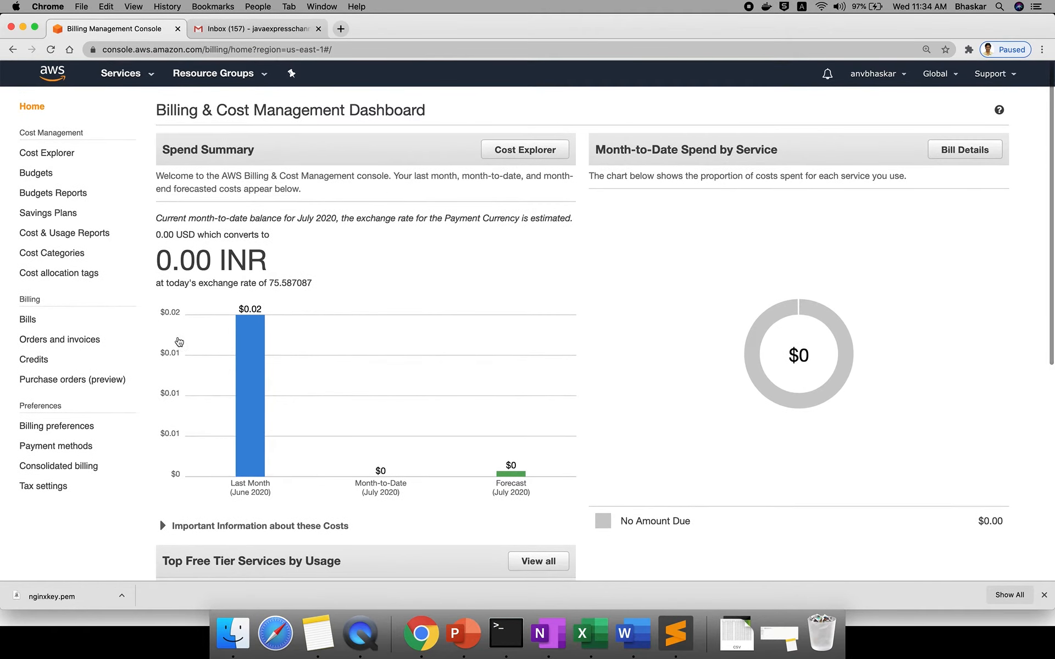
{"action": "double_click", "coordinate": [180, 263]}
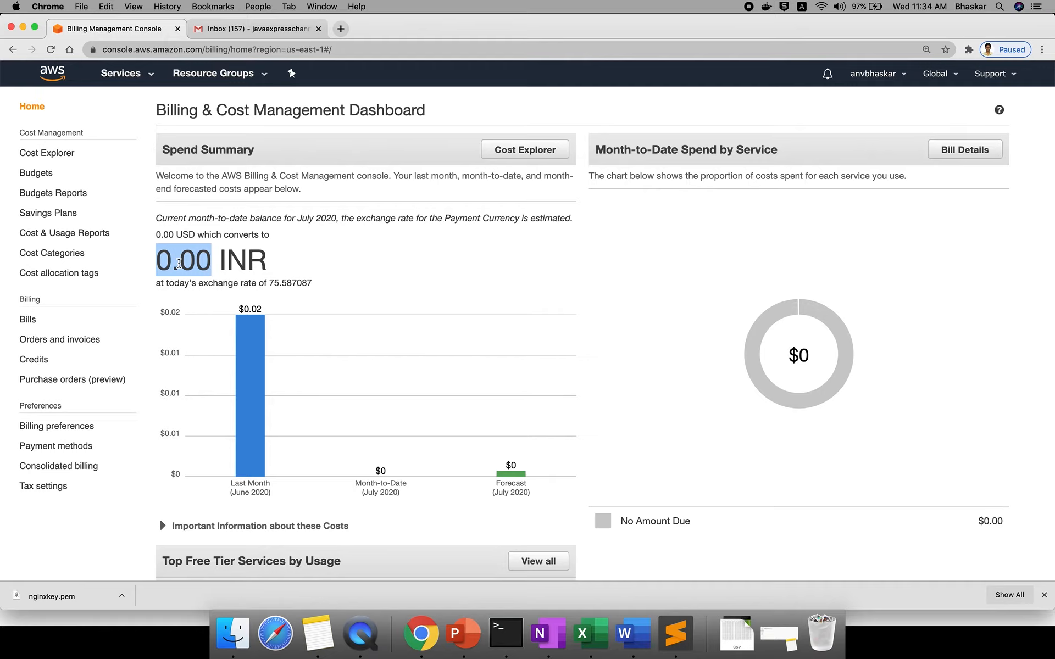
{"action": "left_click", "coordinate": [14, 51]}
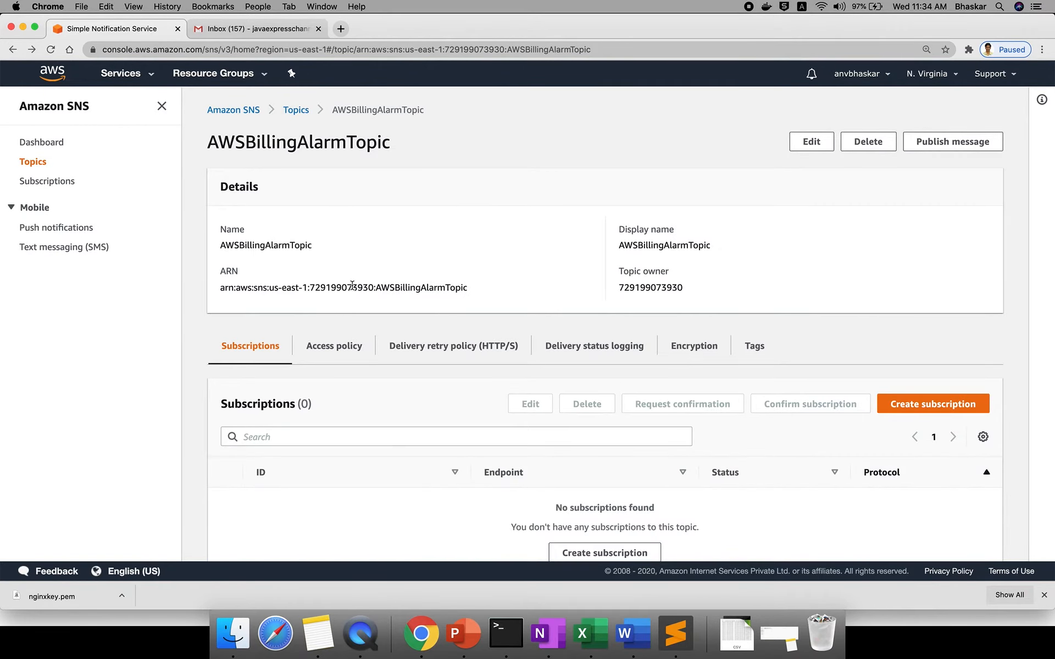
- Start a subscription on the AWSBillingAlarmTopic ARN using the Email protocol
{"action": "scroll", "coordinate": [352, 283], "scroll_direction": "down", "scroll_amount": 1}
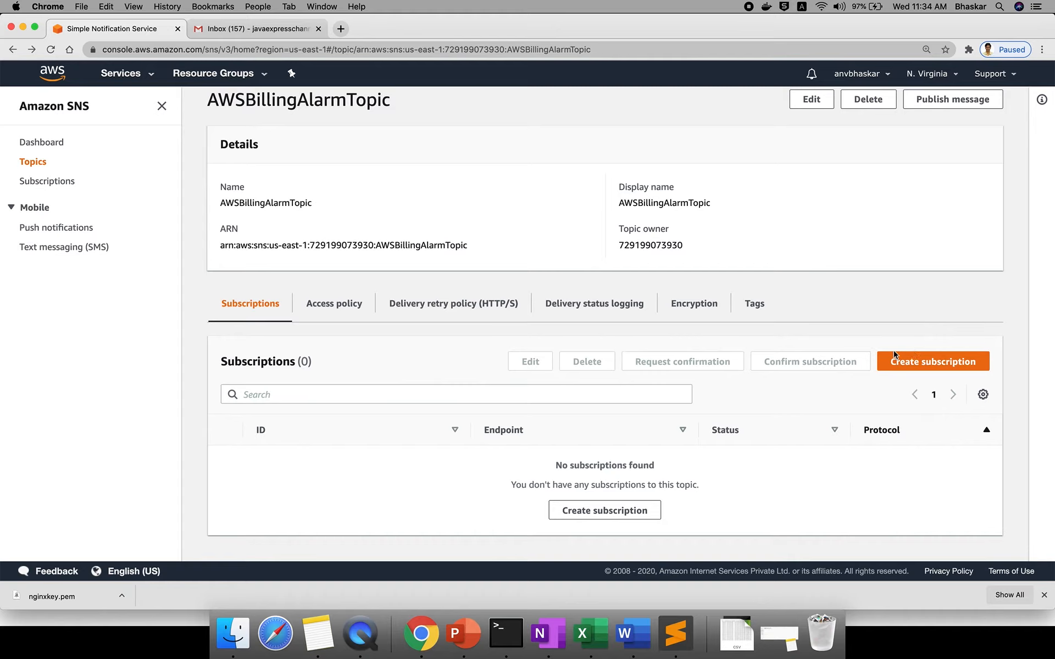
{"action": "left_click", "coordinate": [911, 358]}
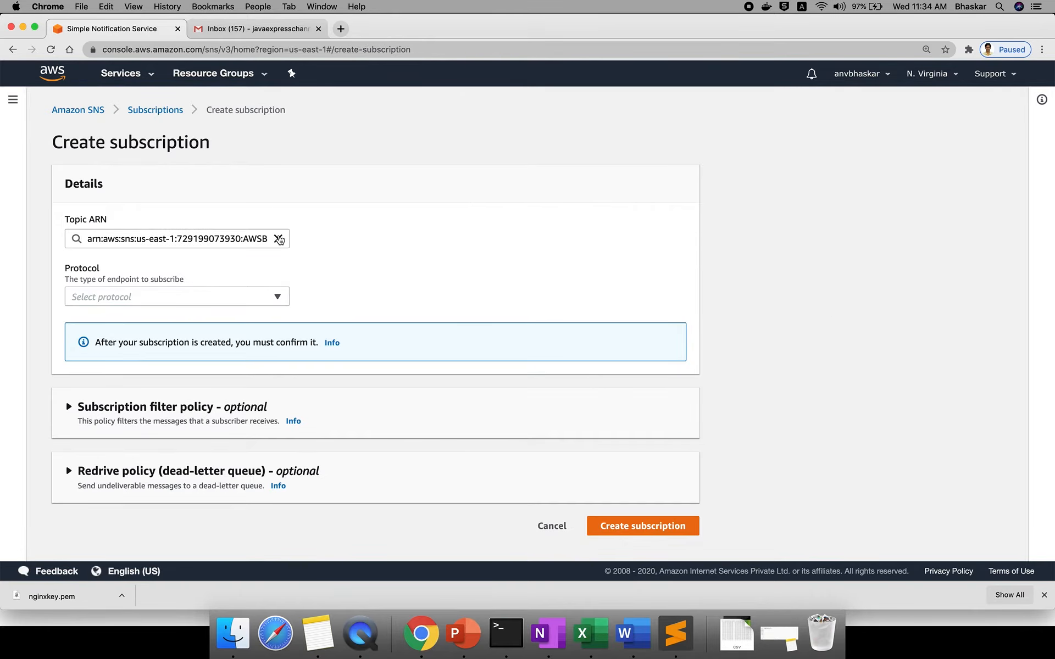
{"action": "left_click", "coordinate": [278, 239]}
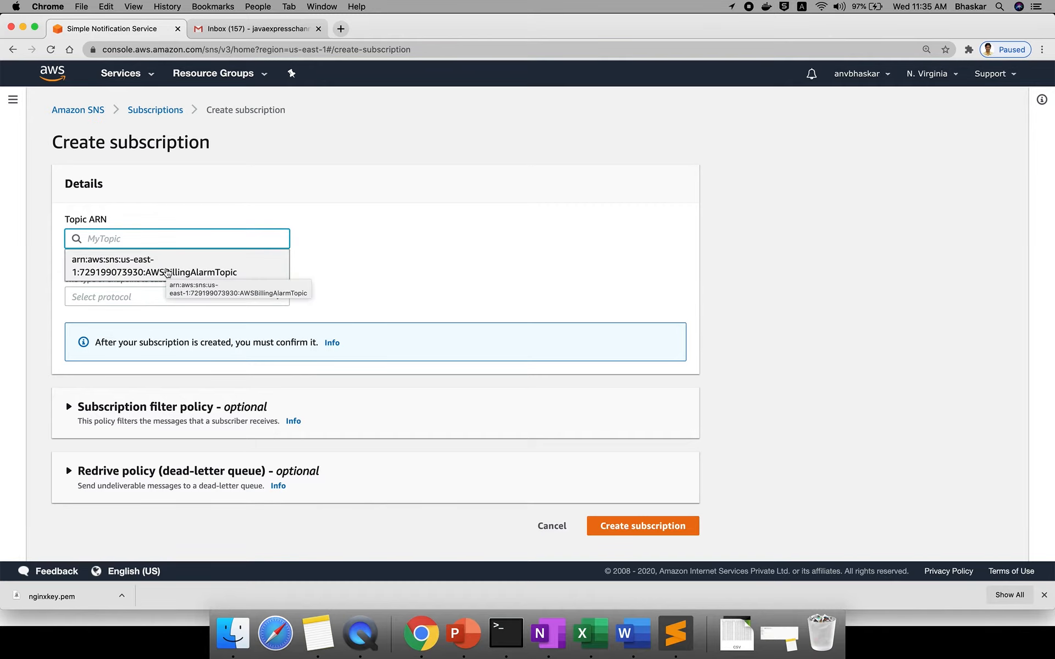
{"action": "left_click", "coordinate": [164, 271]}
{"action": "left_click", "coordinate": [163, 301]}
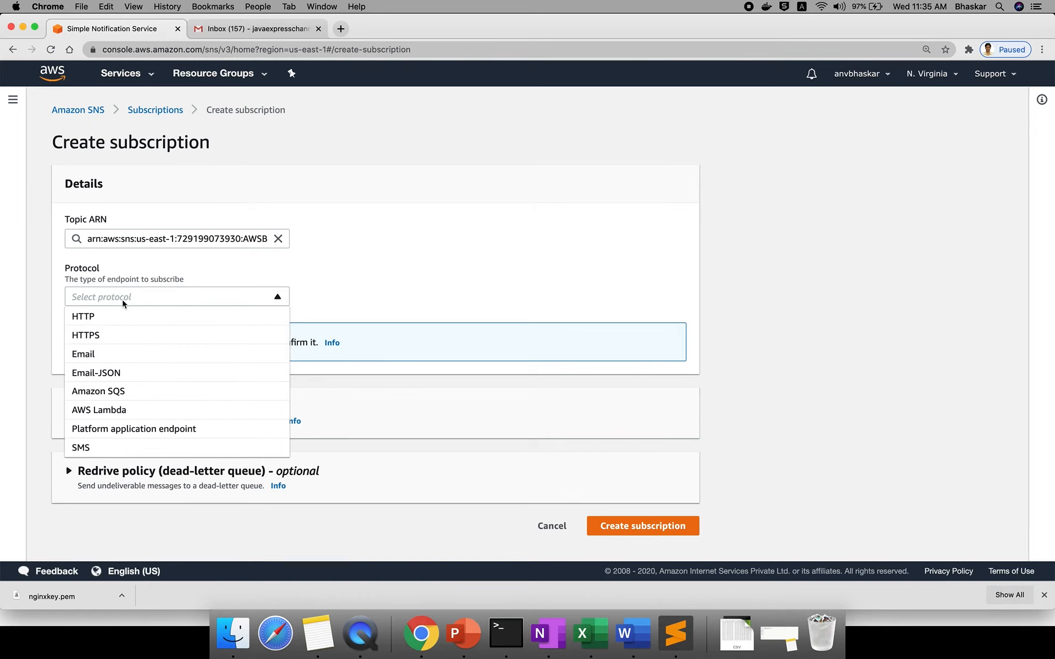
{"action": "left_click", "coordinate": [118, 360]}
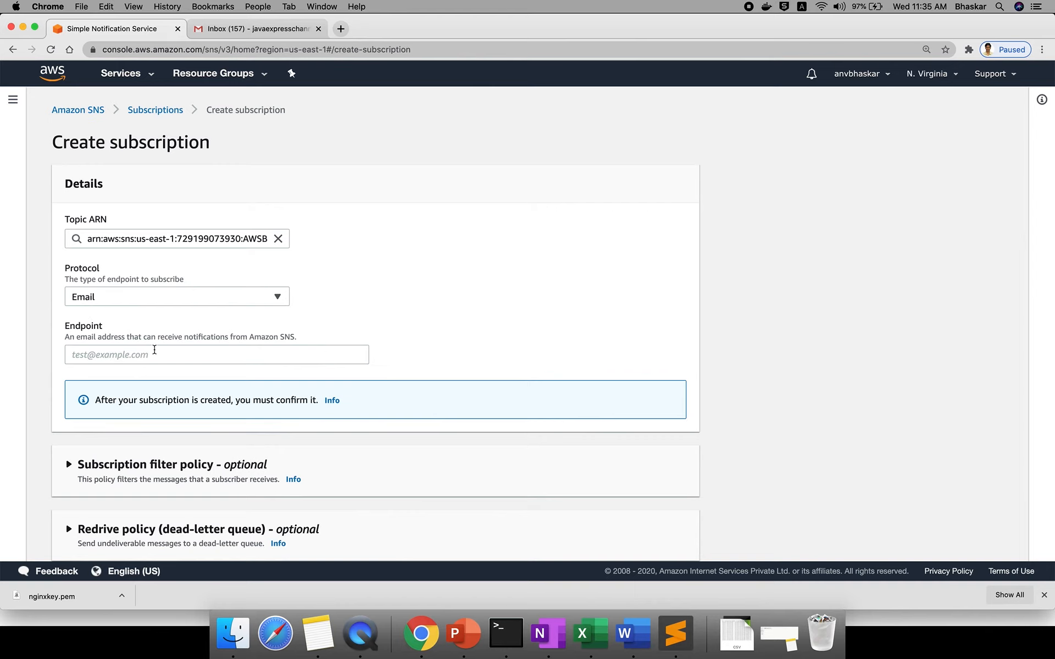
- Enter the Gmail address as the subscription endpoint
{"action": "scroll", "coordinate": [203, 363], "scroll_direction": "down", "scroll_amount": 2}
{"action": "left_click", "coordinate": [205, 313]}
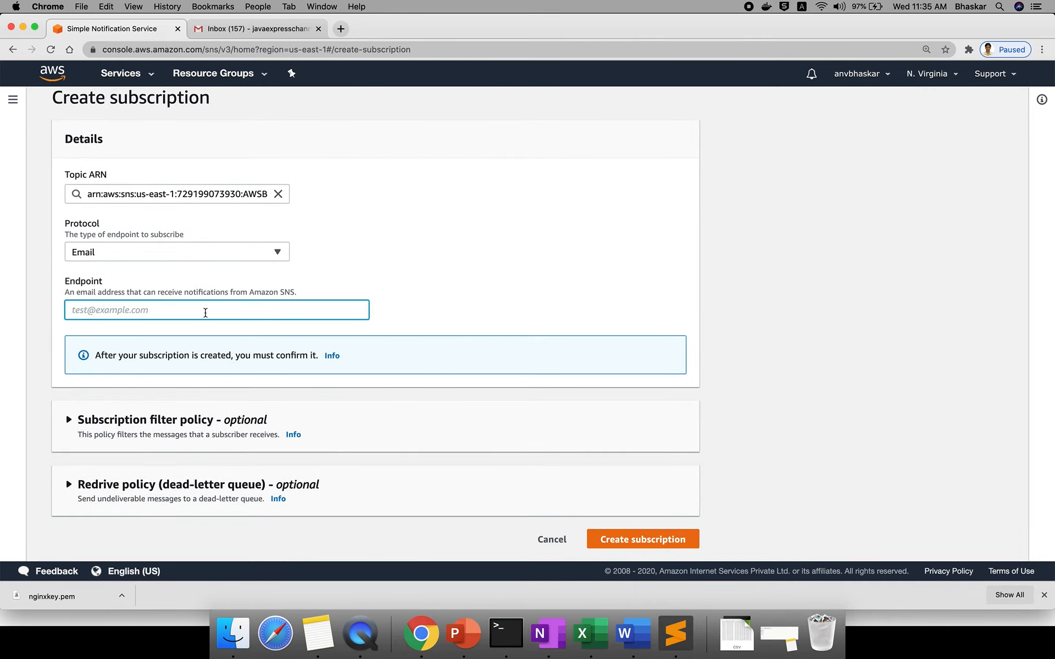
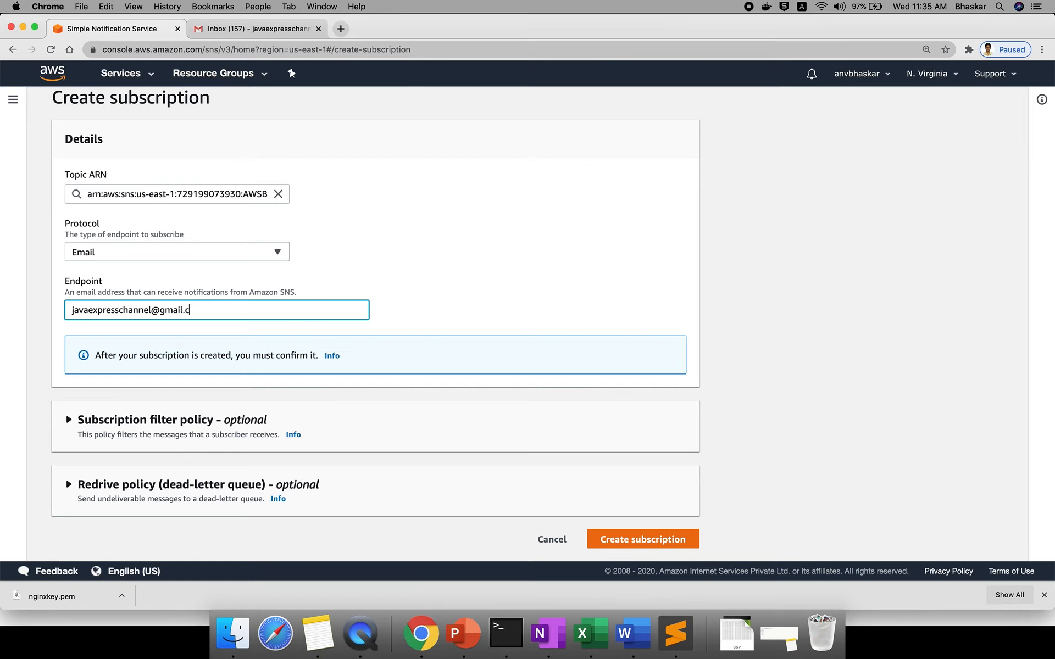
- Create the email subscription, note its Pending confirmation status, and switch to the Gmail inbox
{"action": "left_click", "coordinate": [635, 534]}
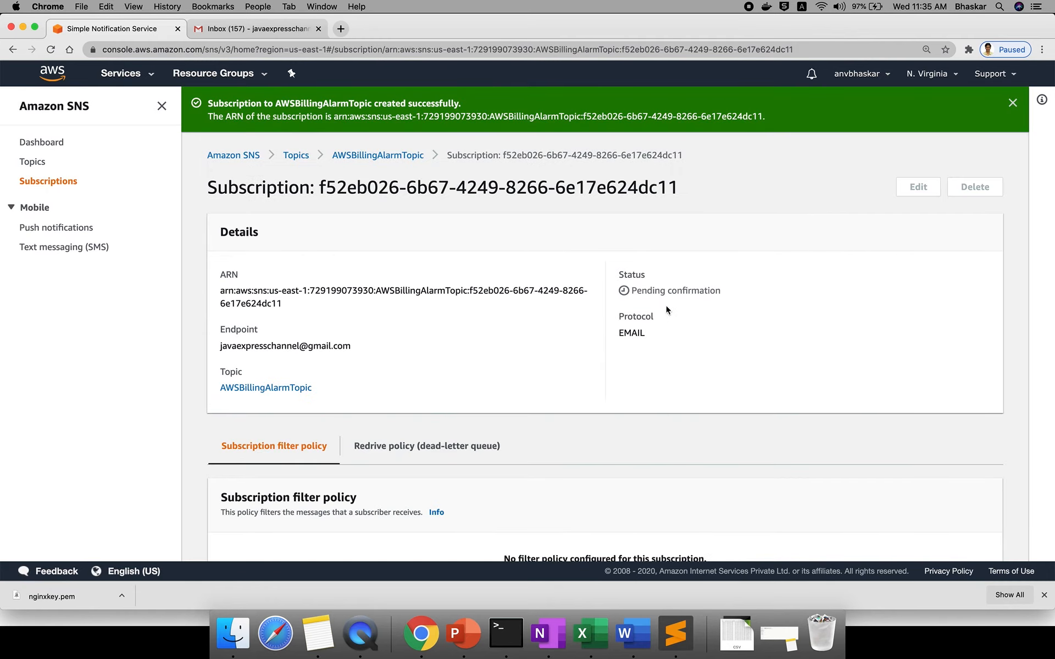
{"action": "triple_click", "coordinate": [654, 291]}
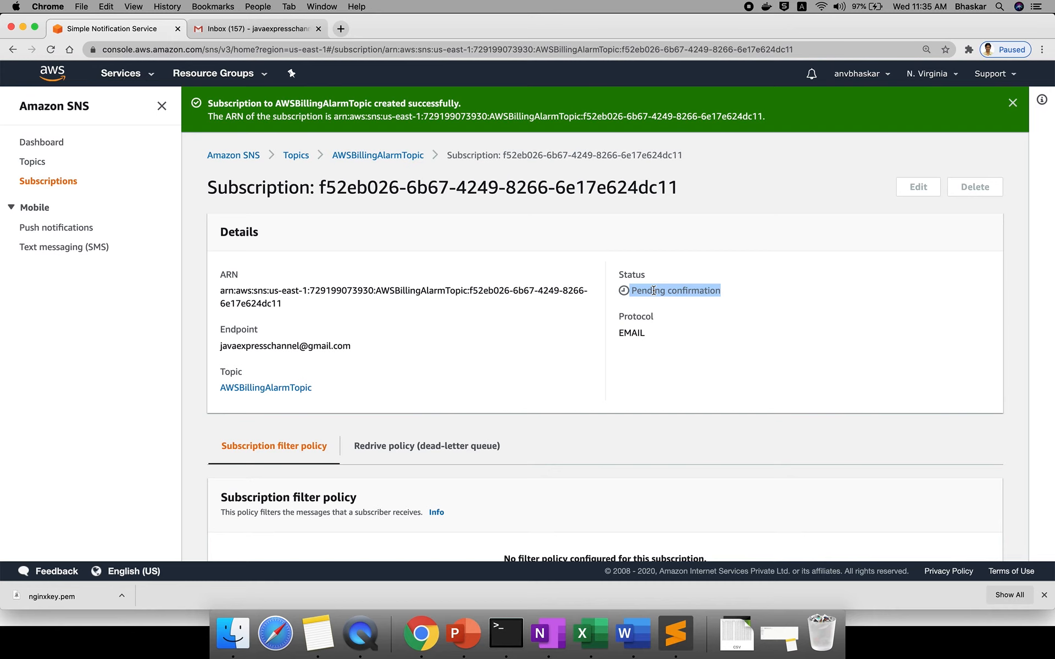
{"action": "scroll", "coordinate": [492, 396], "scroll_direction": "down", "scroll_amount": 3}
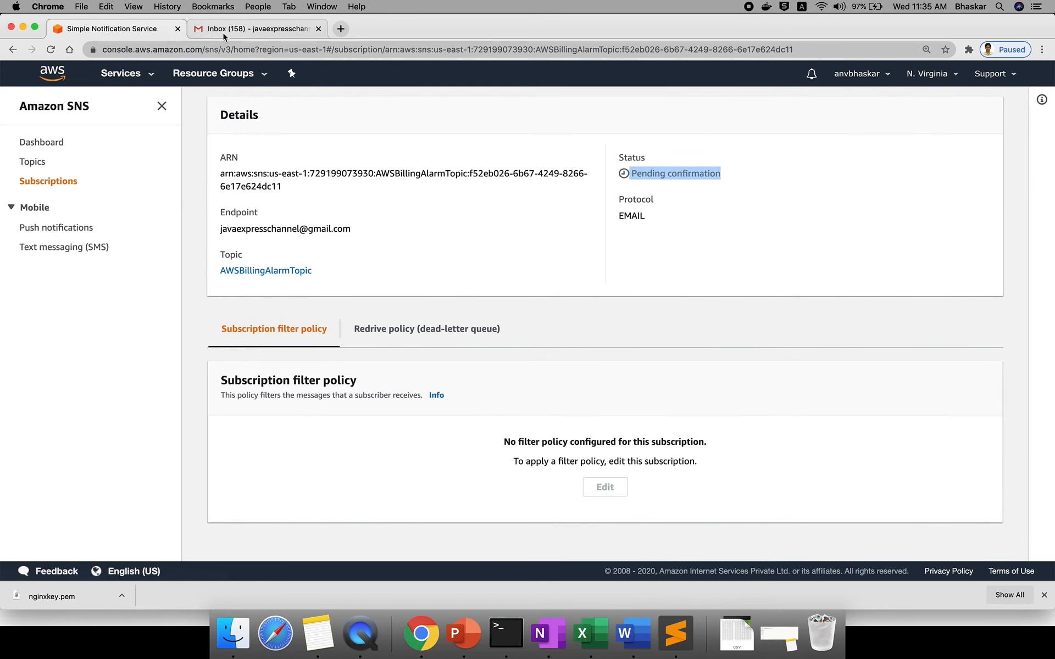
{"action": "left_click", "coordinate": [223, 32]}
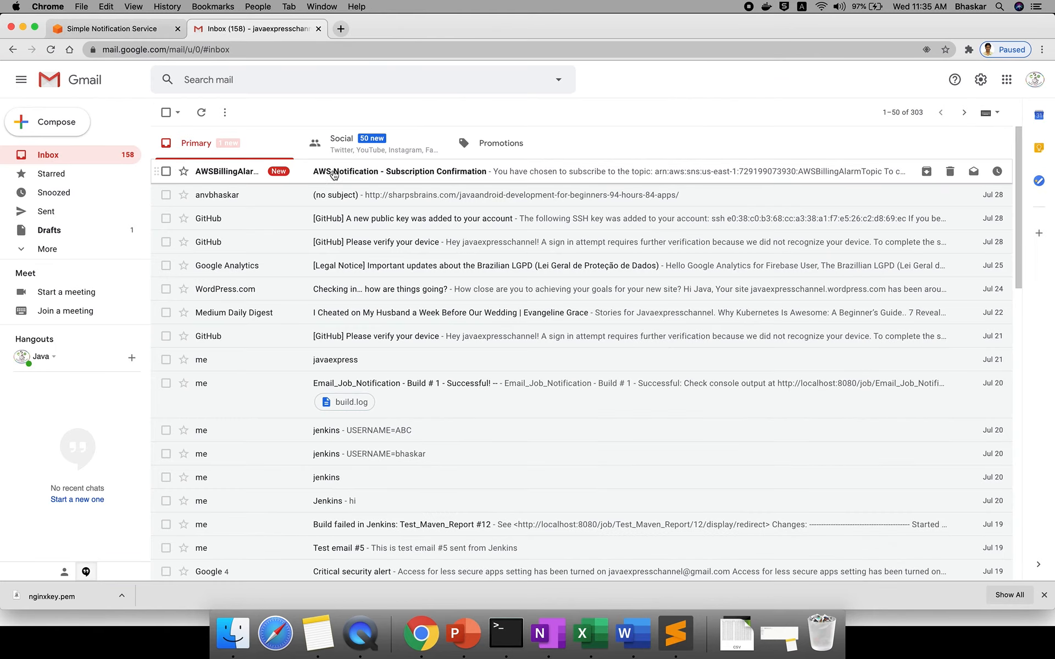
- Confirm via the AWS Notification email's link, then reload the SNS subscription to see Confirmed
{"action": "left_click", "coordinate": [333, 173]}
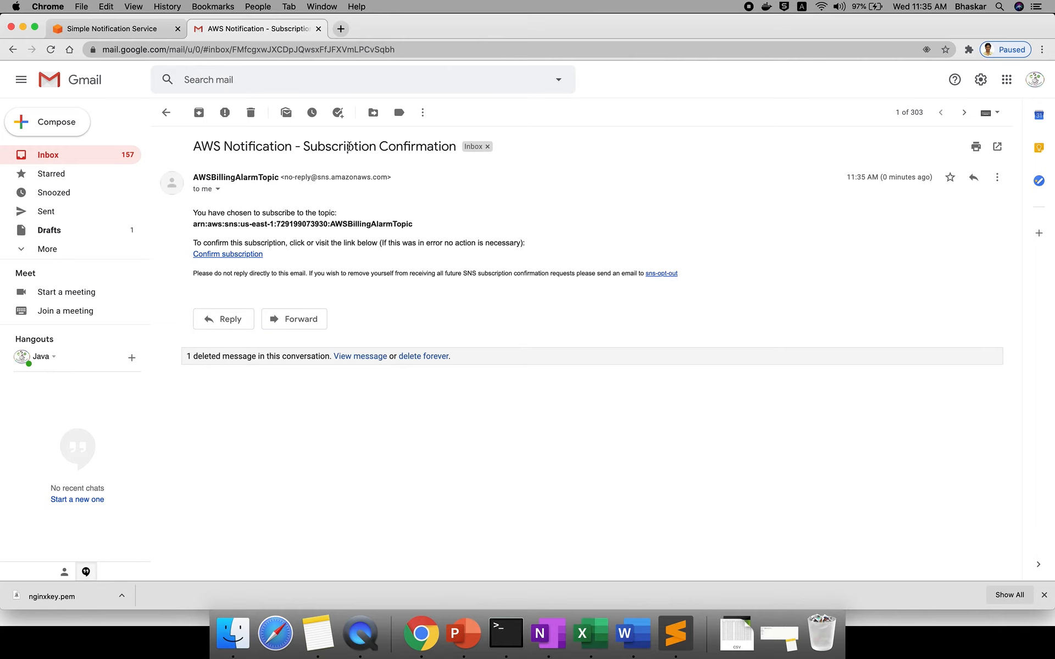
{"action": "triple_click", "coordinate": [349, 146]}
{"action": "left_click", "coordinate": [225, 255]}
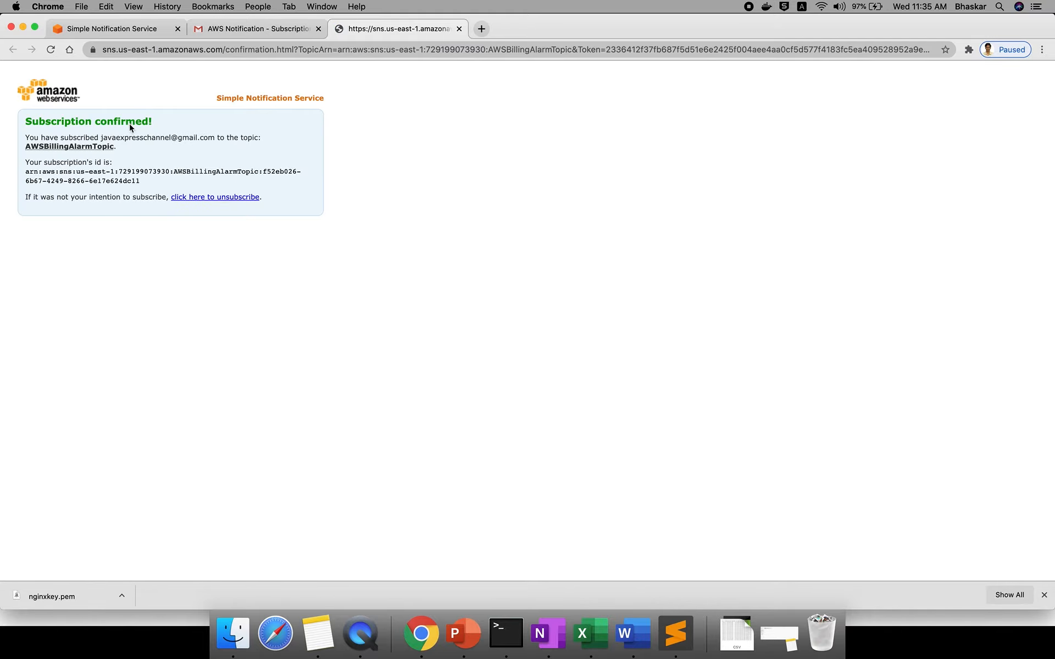
{"action": "left_click", "coordinate": [144, 30]}
{"action": "left_click", "coordinate": [51, 50]}
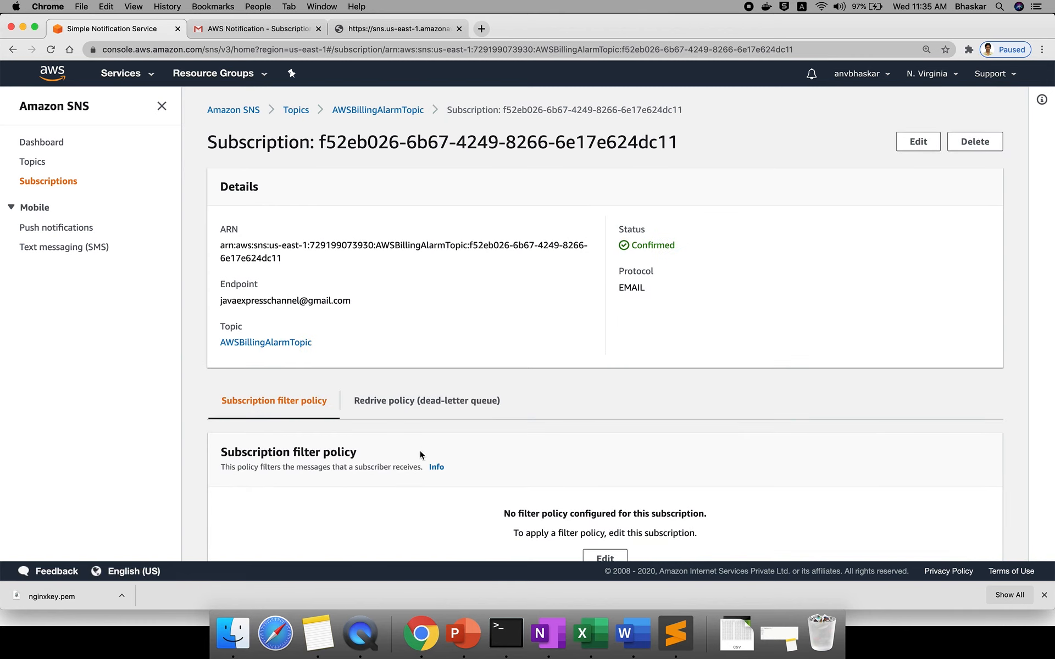
{"action": "scroll", "coordinate": [432, 473], "scroll_direction": "down", "scroll_amount": 1}
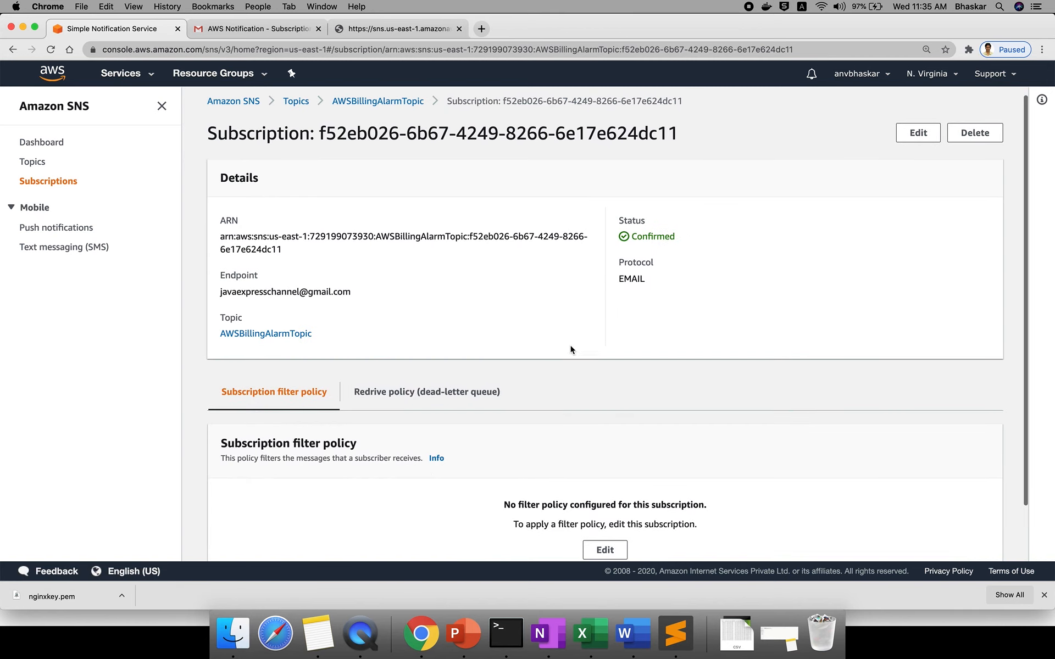
{"action": "double_click", "coordinate": [640, 238]}
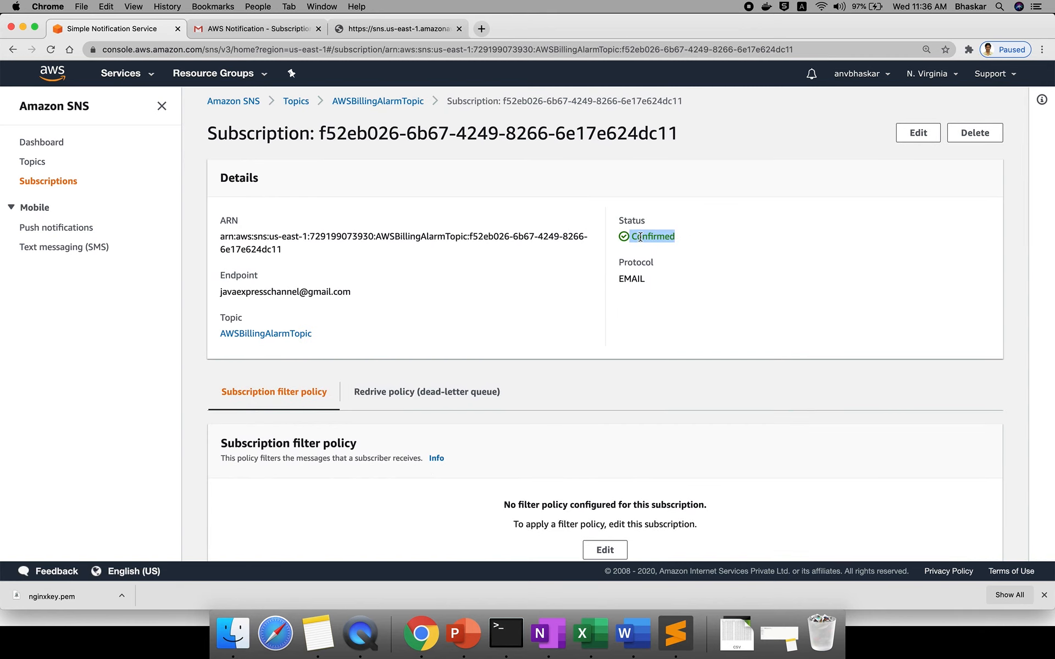
{"action": "left_click", "coordinate": [640, 237]}
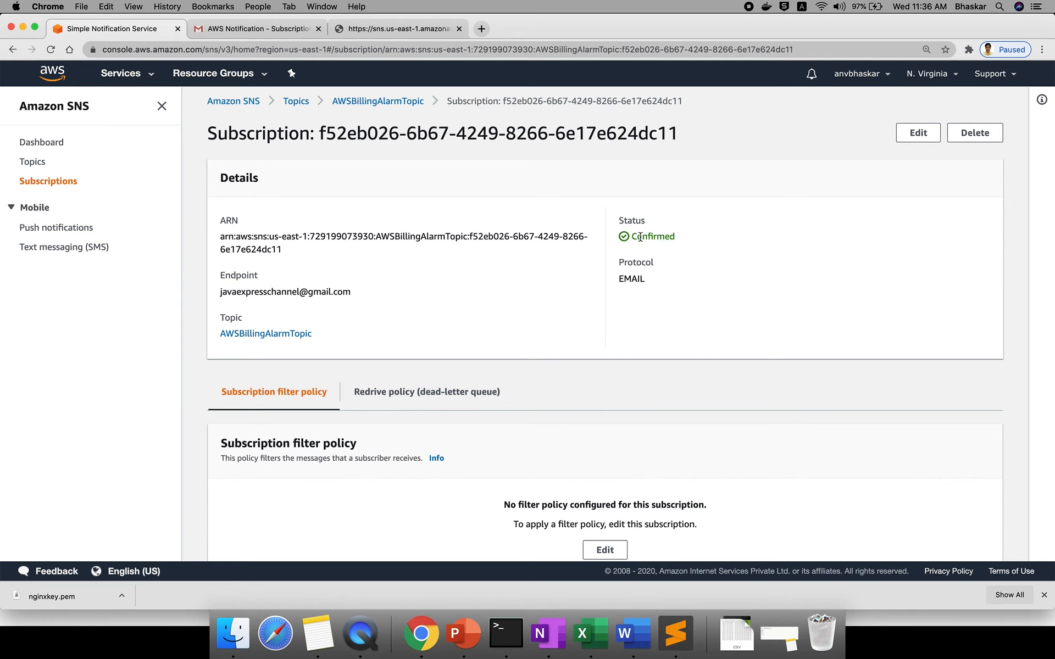